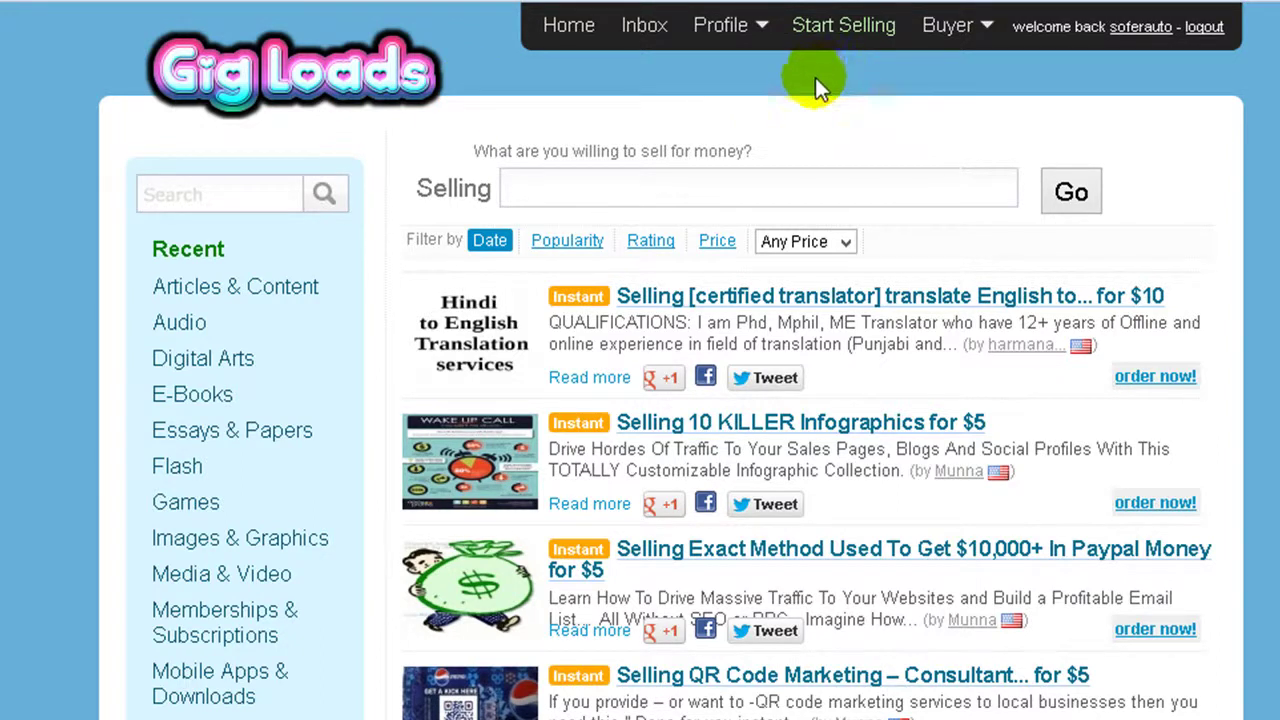
Reveal the Profile dropdown in the top navigation, showing Stuff I Like and Settings.
{"action": "mouse_move", "coordinate": [758, 28]}
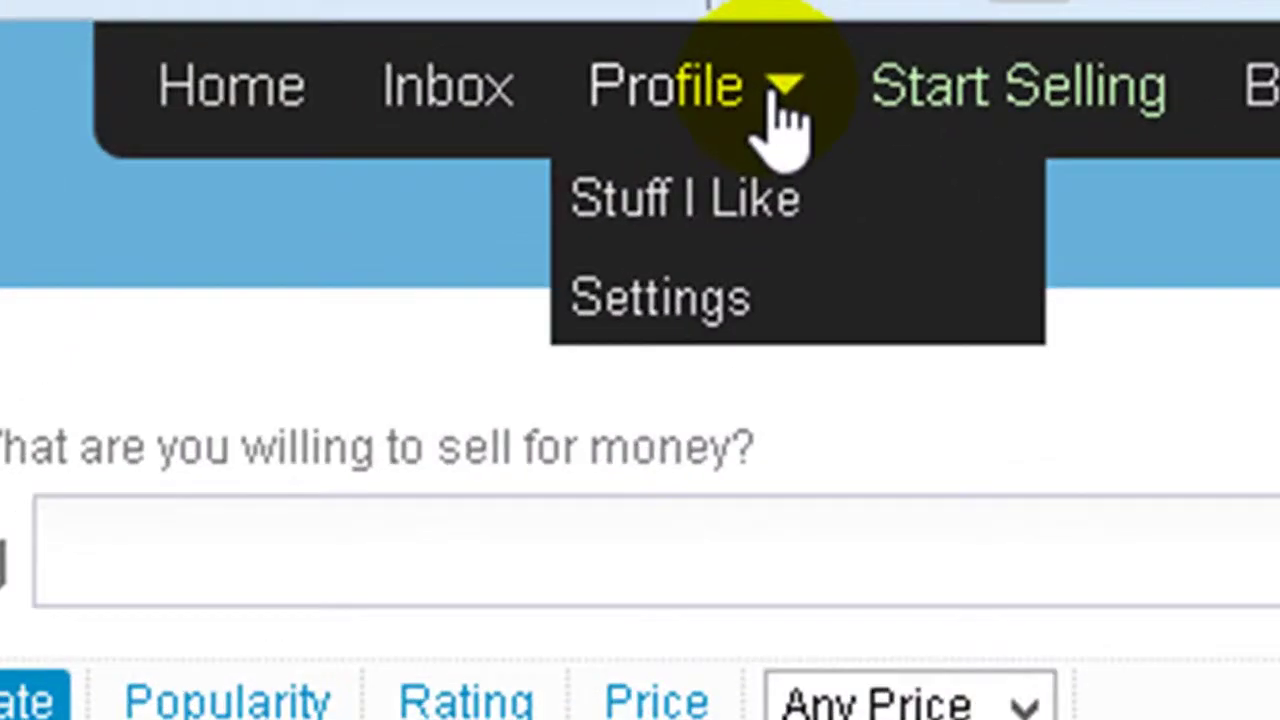
Open the profile Settings form and enter the full name and the PayPal account email.
{"action": "left_click", "coordinate": [668, 292]}
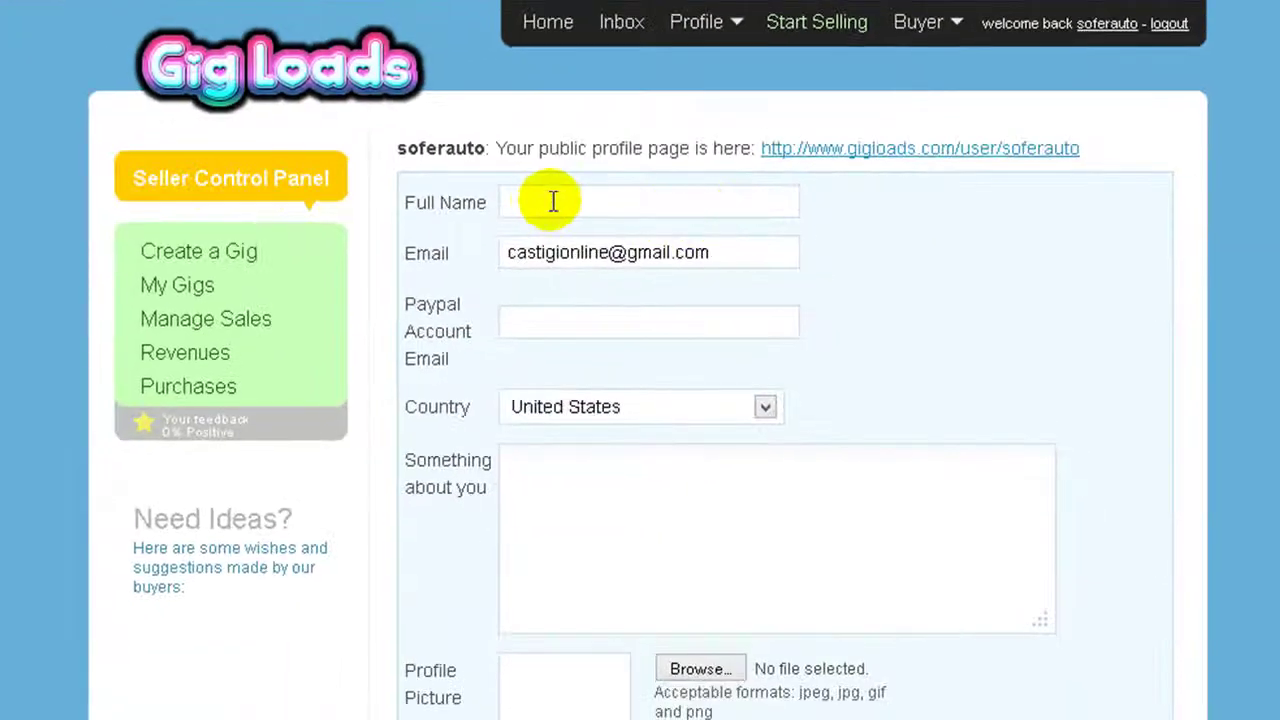
{"action": "left_click", "coordinate": [538, 202]}
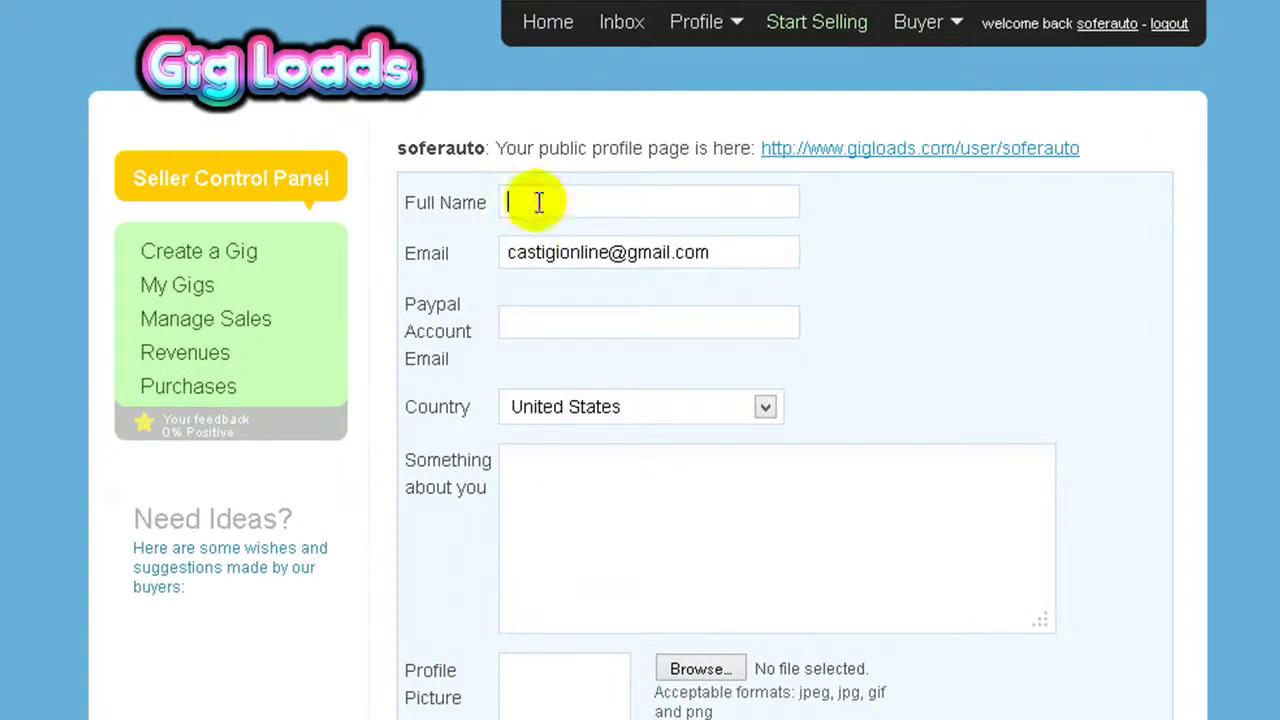
{"action": "type", "text": "Christian"}
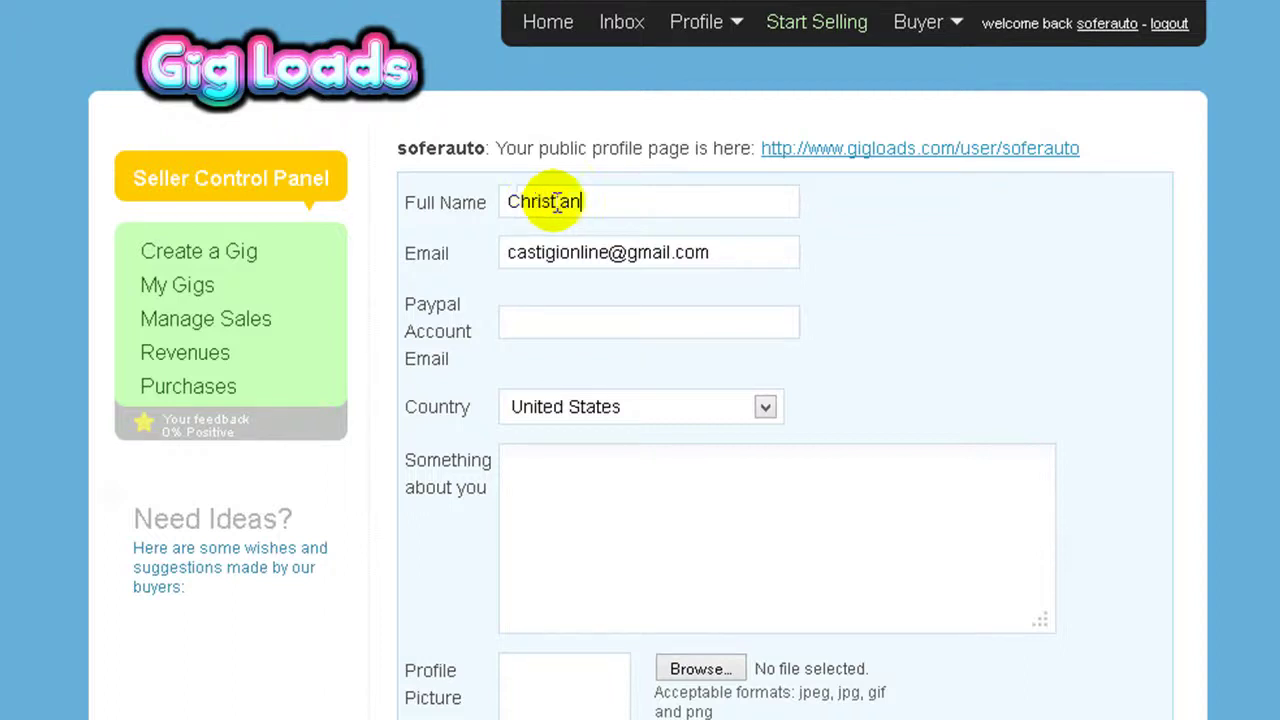
{"action": "left_click", "coordinate": [553, 312]}
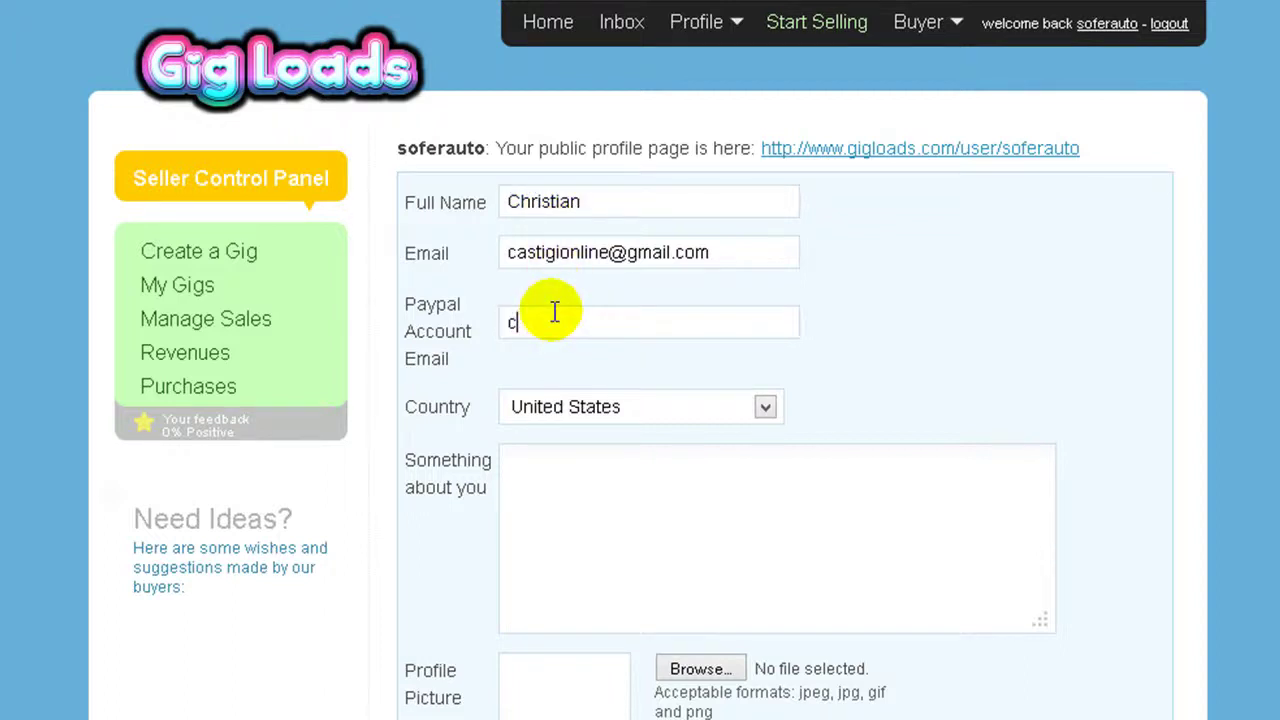
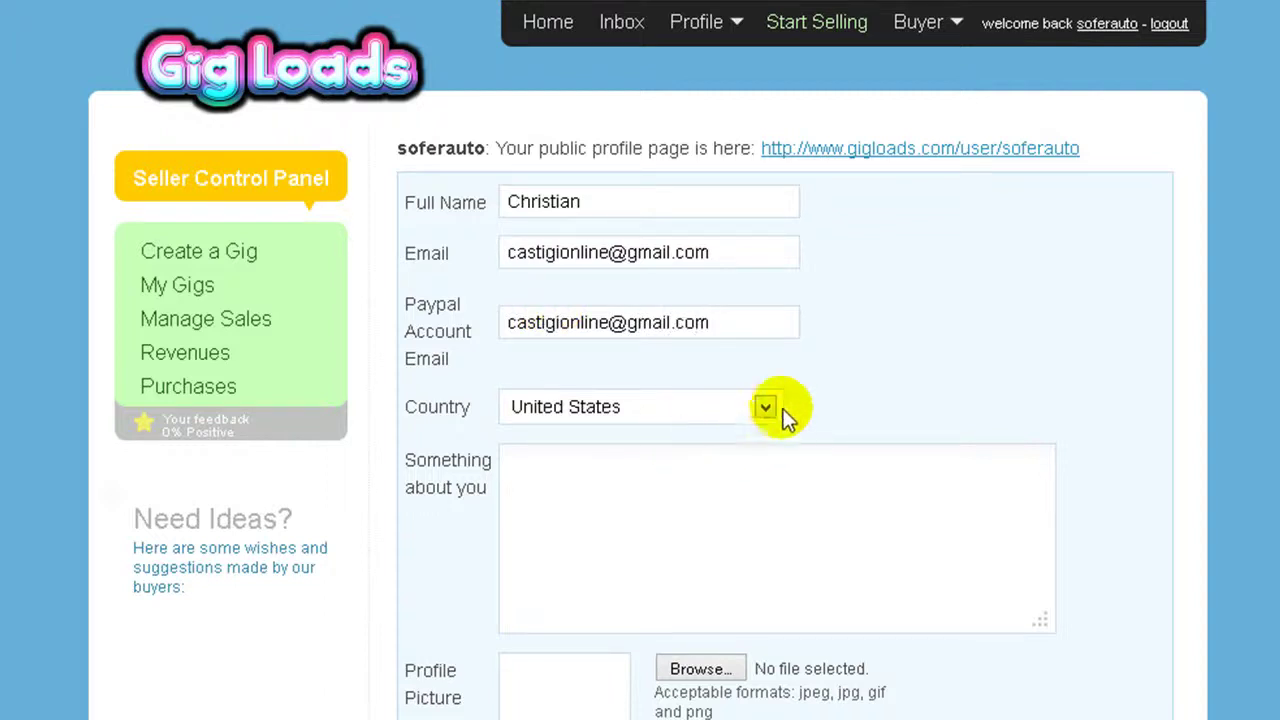
Change the profile country from United States to Romania.
{"action": "left_click", "coordinate": [766, 407]}
{"action": "scroll", "coordinate": [818, 512], "scroll_direction": "down", "scroll_amount": 4}
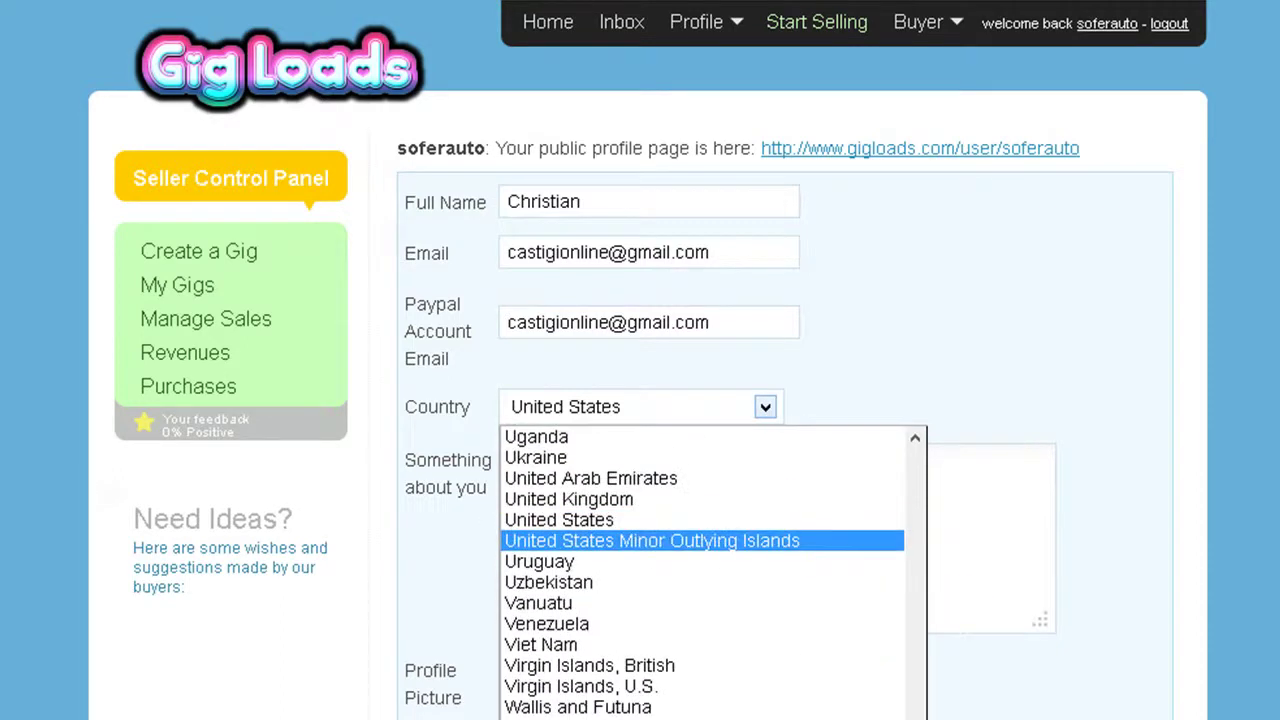
{"action": "left_click_drag", "start_coordinate": [915, 719], "coordinate": [946, 689]}
{"action": "left_click", "coordinate": [668, 590]}
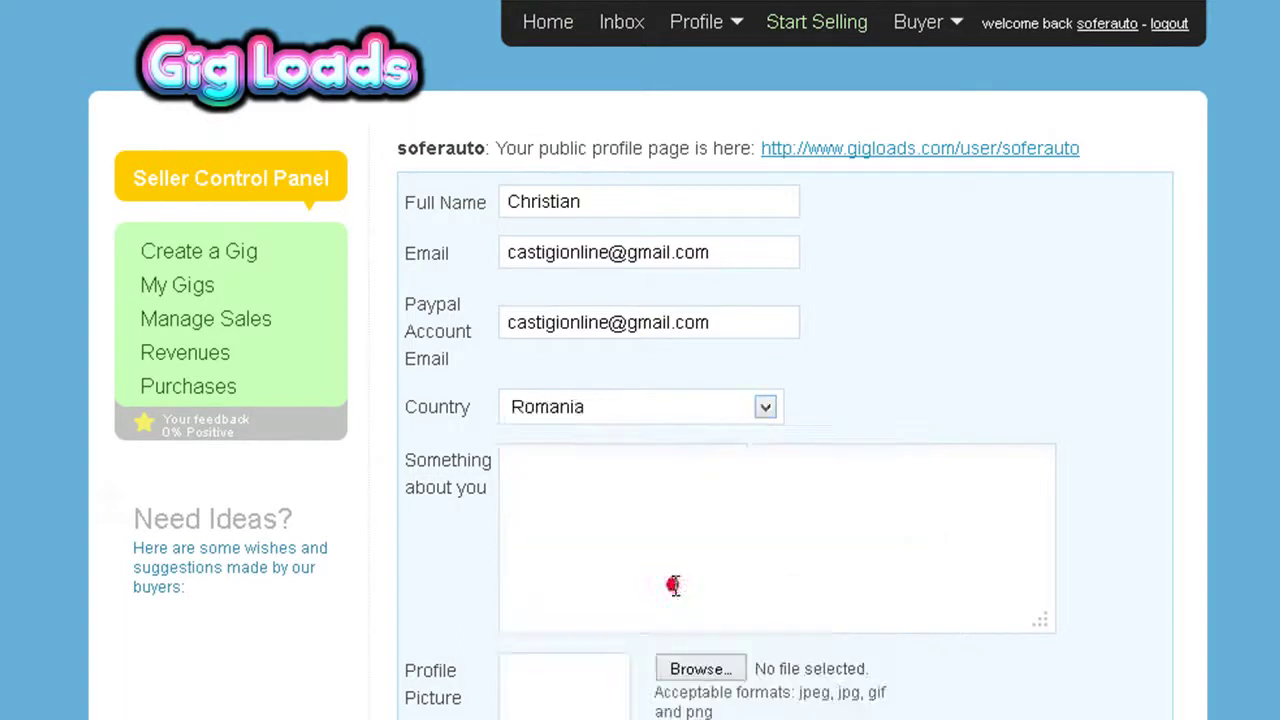
{"action": "left_click", "coordinate": [595, 500]}
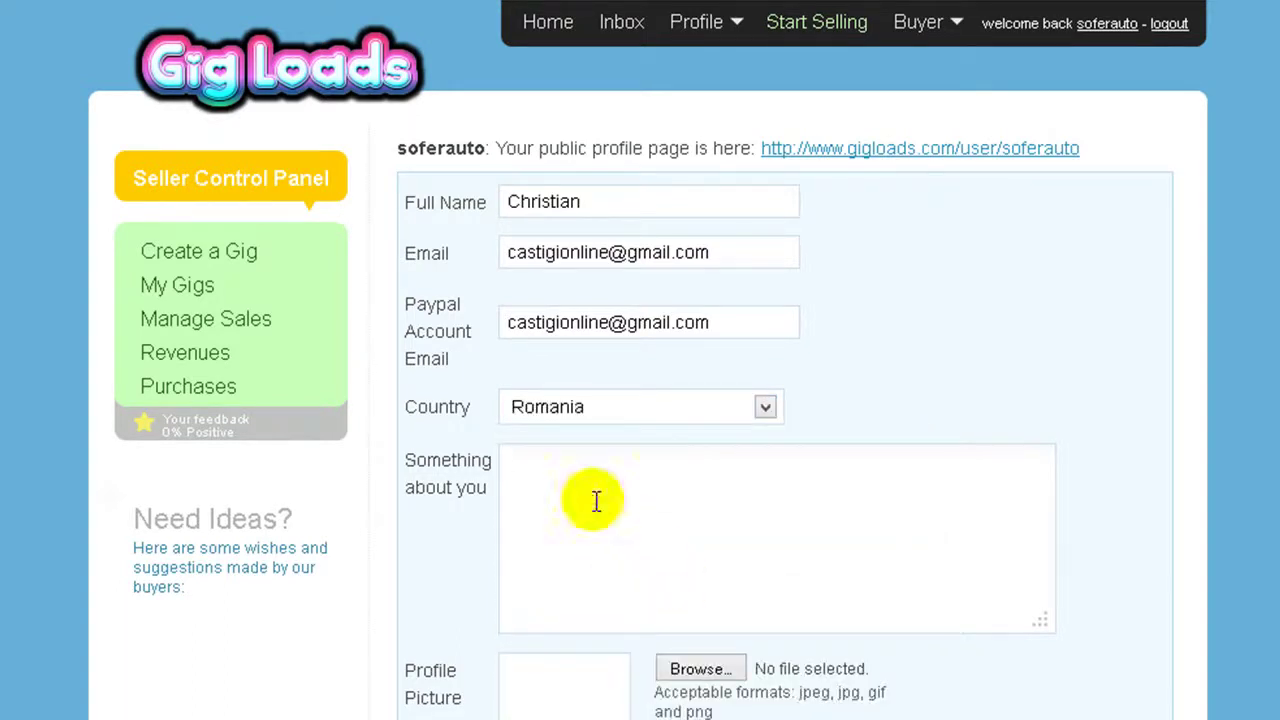
Copy the prepared bio text from Notepad and return to the about-you field of the profile form.
{"action": "key", "text": "alt+Tab"}
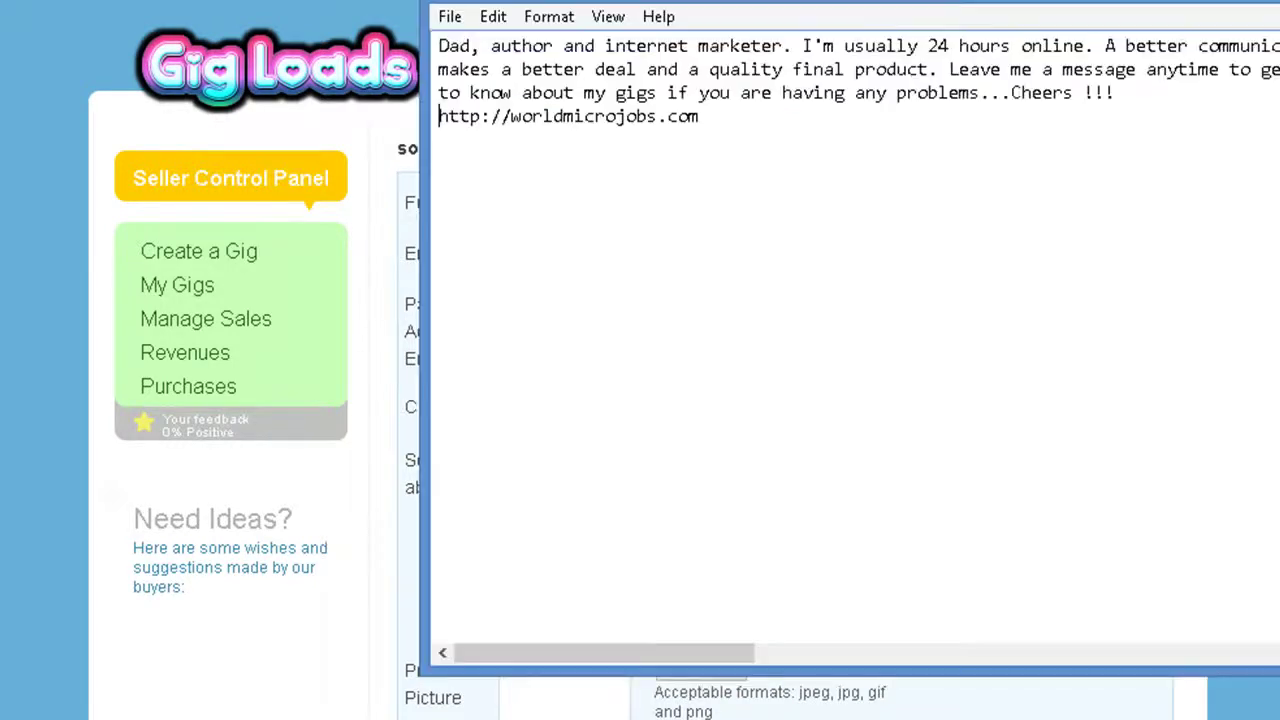
{"action": "left_click_drag", "start_coordinate": [702, 117], "coordinate": [400, 30]}
{"action": "right_click", "coordinate": [555, 89]}
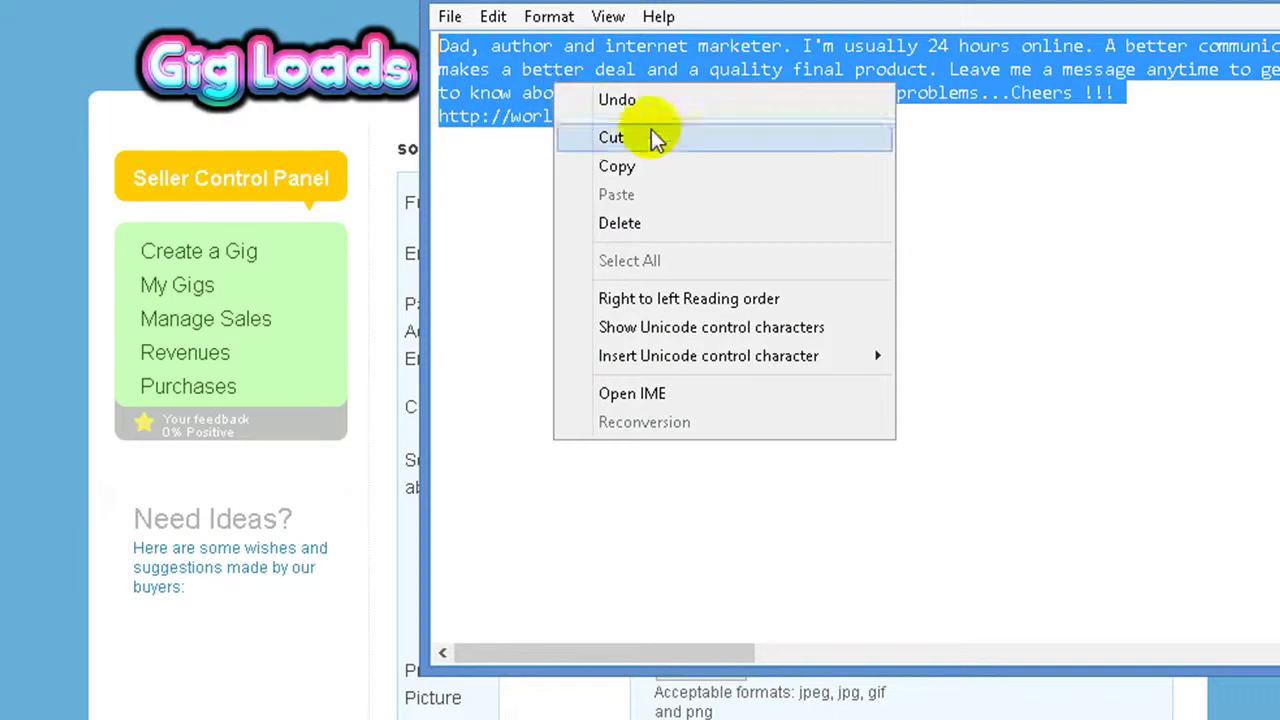
{"action": "left_click", "coordinate": [667, 171]}
{"action": "key", "text": "alt+Tab"}
{"action": "left_click", "coordinate": [565, 495]}
Paste the bio into the about-you field and join its broken lines, putting the website link on the Cheers line.
{"action": "right_click", "coordinate": [556, 474]}
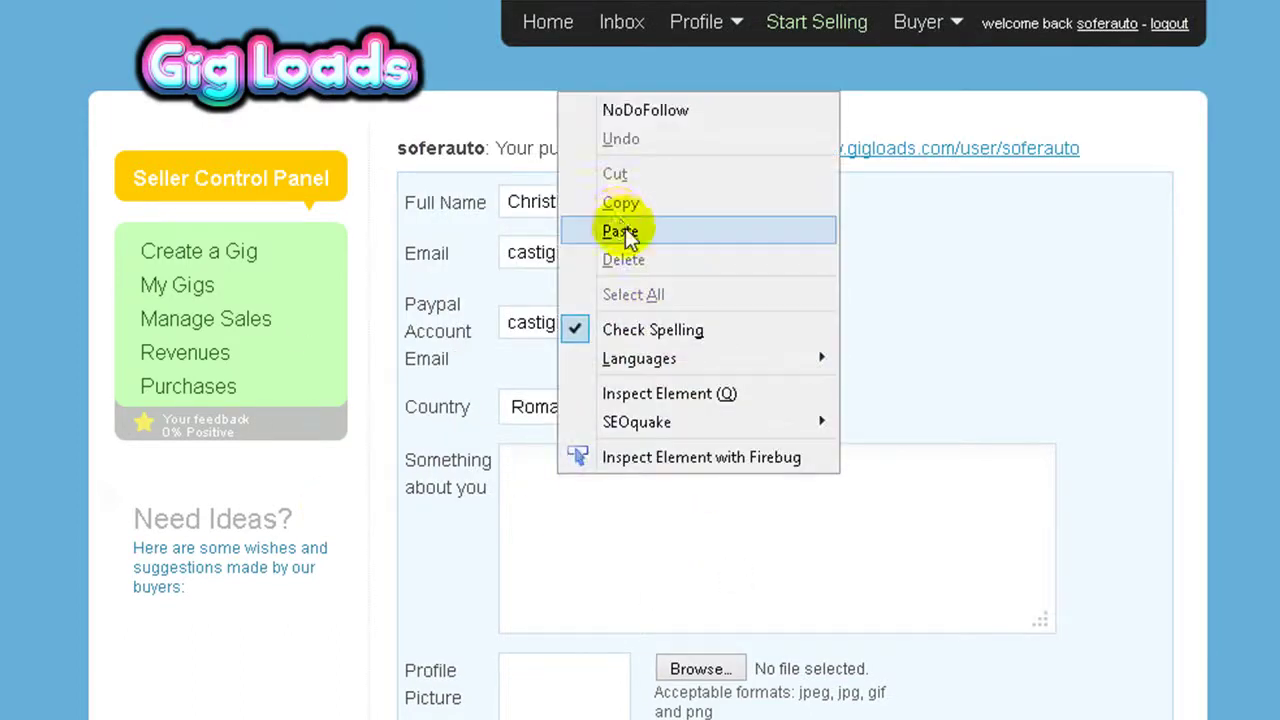
{"action": "left_click", "coordinate": [625, 228]}
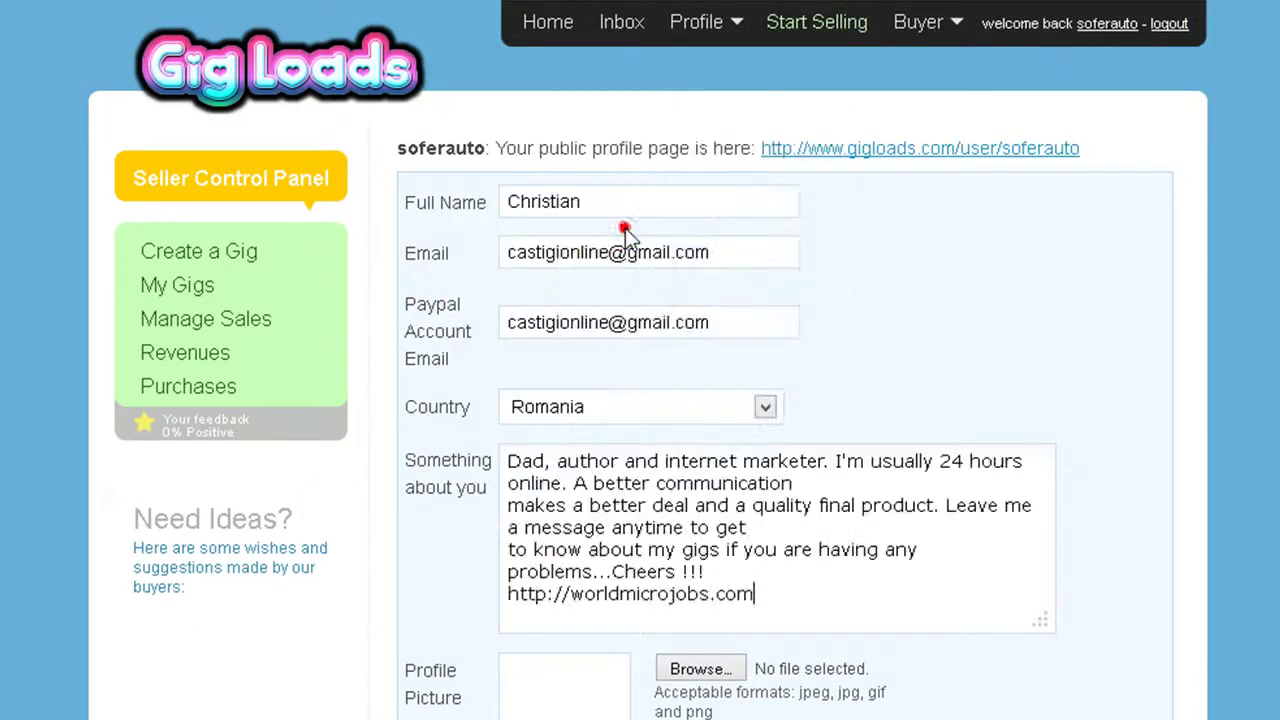
{"action": "left_click", "coordinate": [507, 503]}
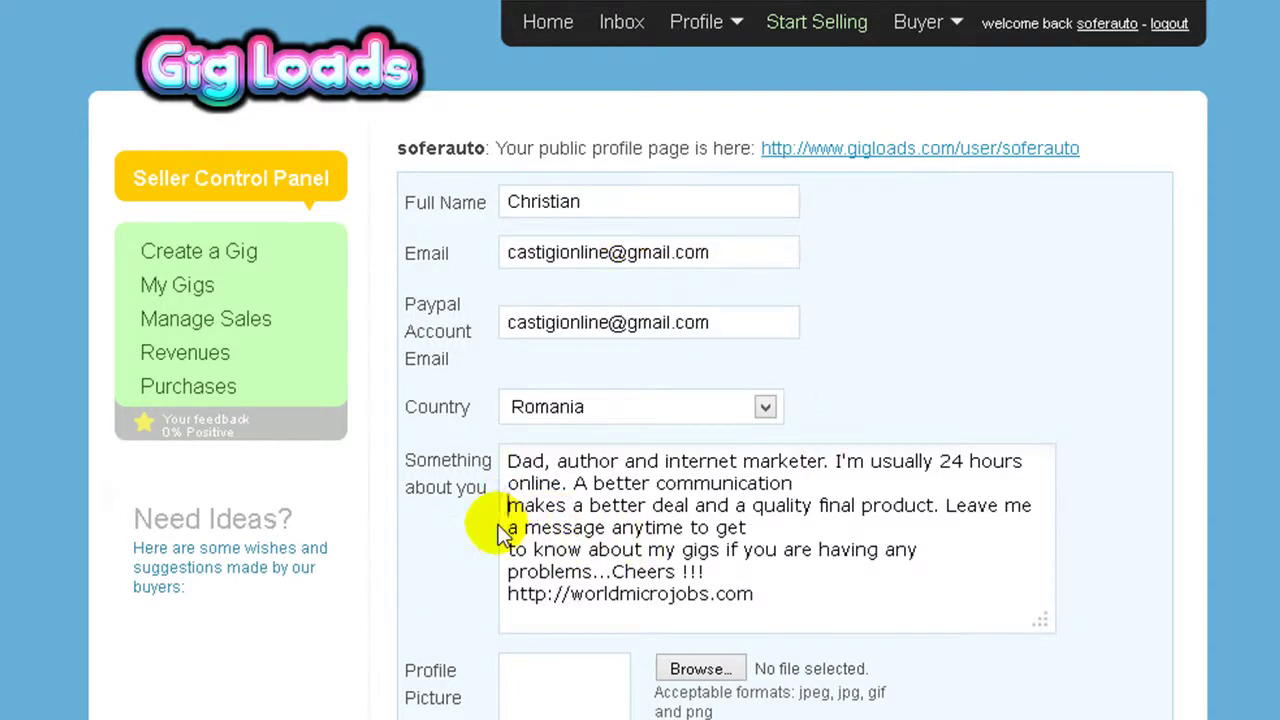
{"action": "key", "text": "BackSpace"}
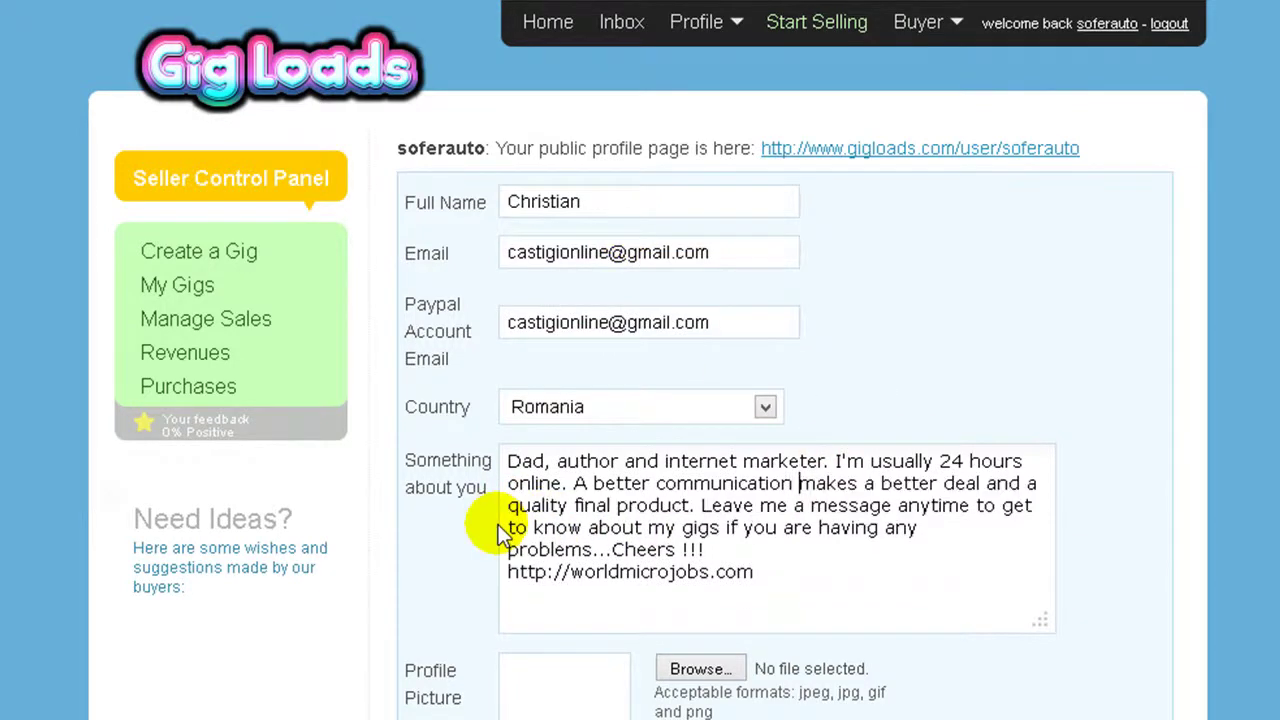
{"action": "left_click", "coordinate": [505, 549]}
{"action": "key", "text": "BackSpace"}
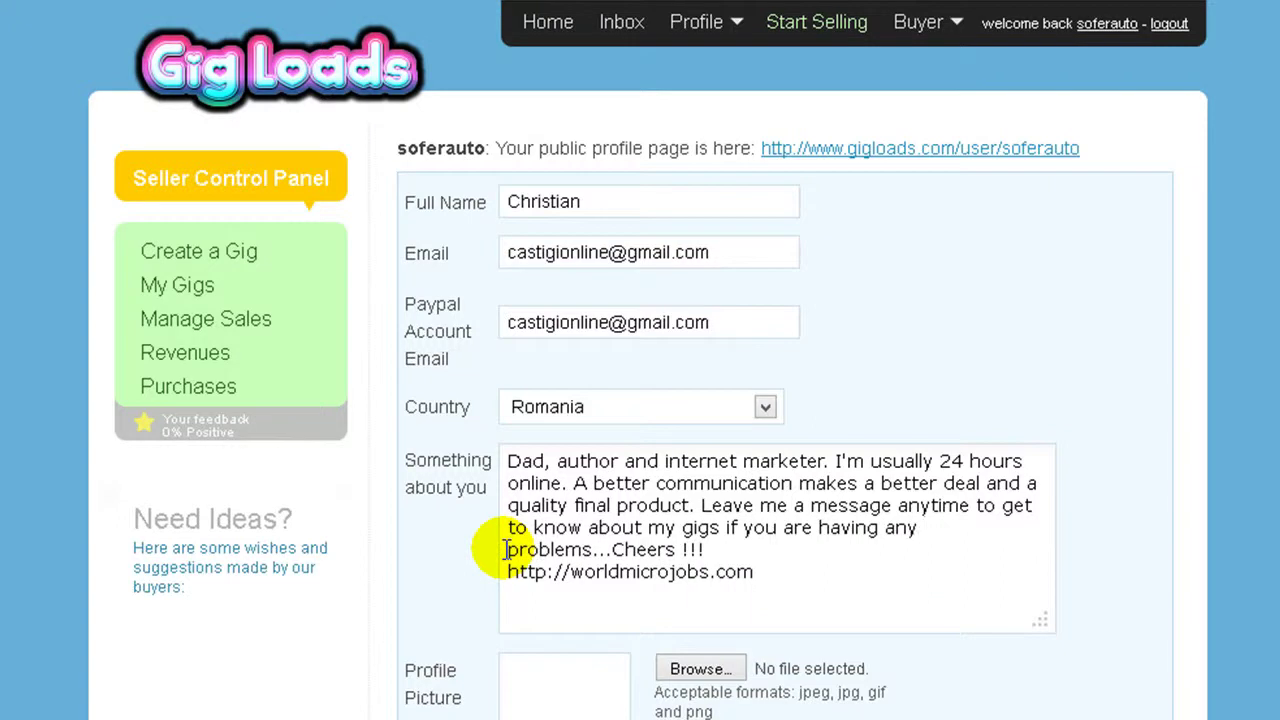
{"action": "left_click", "coordinate": [505, 571]}
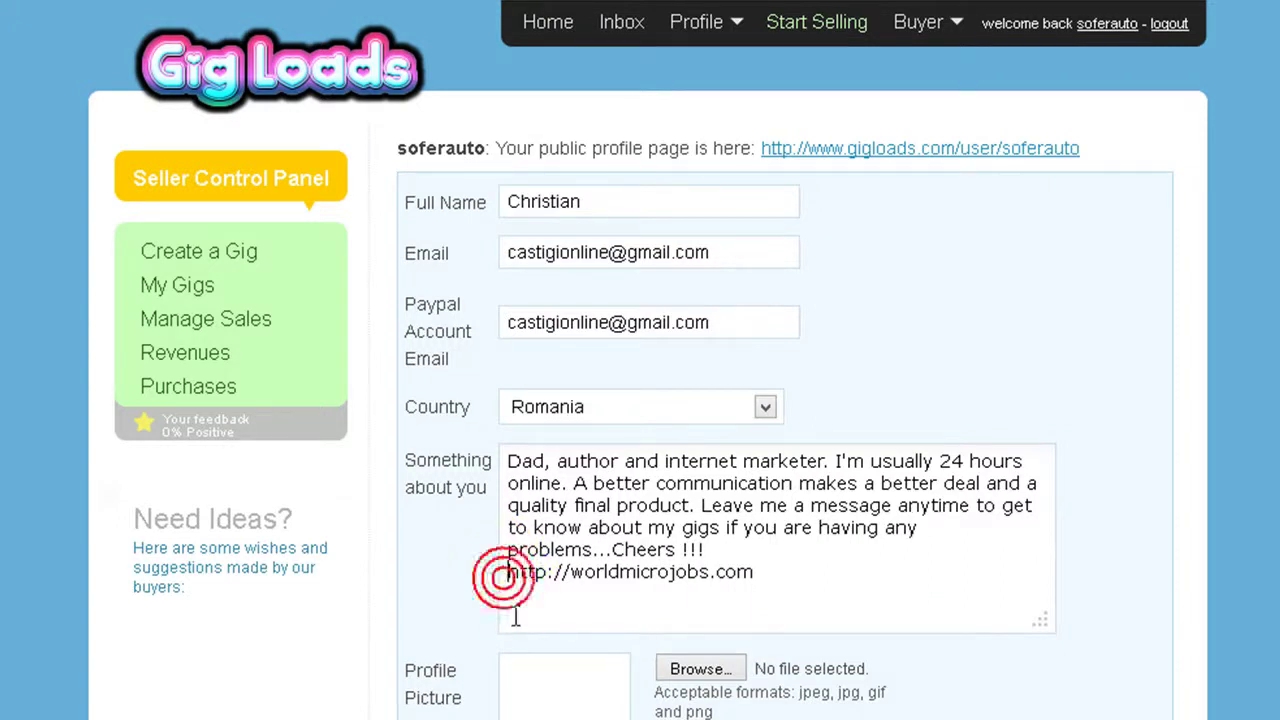
{"action": "key", "text": "BackSpace"}
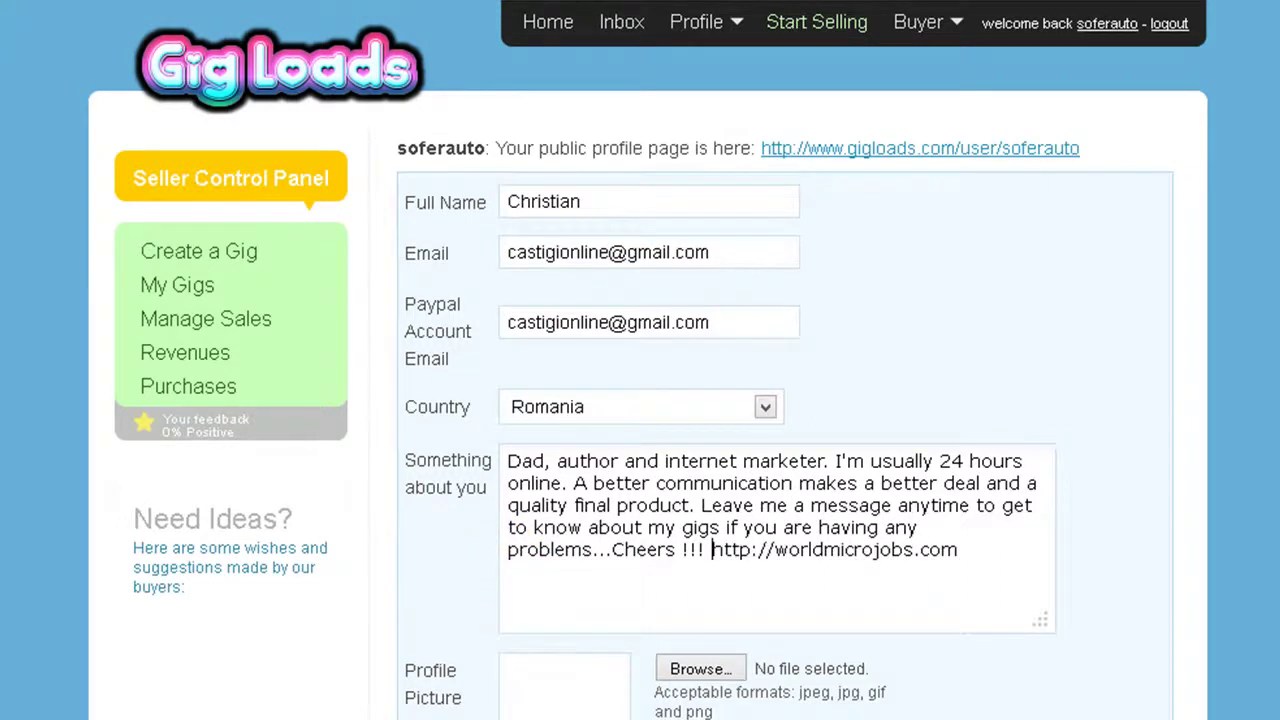
{"action": "scroll", "coordinate": [686, 571], "scroll_direction": "down", "scroll_amount": 5}
{"action": "left_click", "coordinate": [837, 334]}
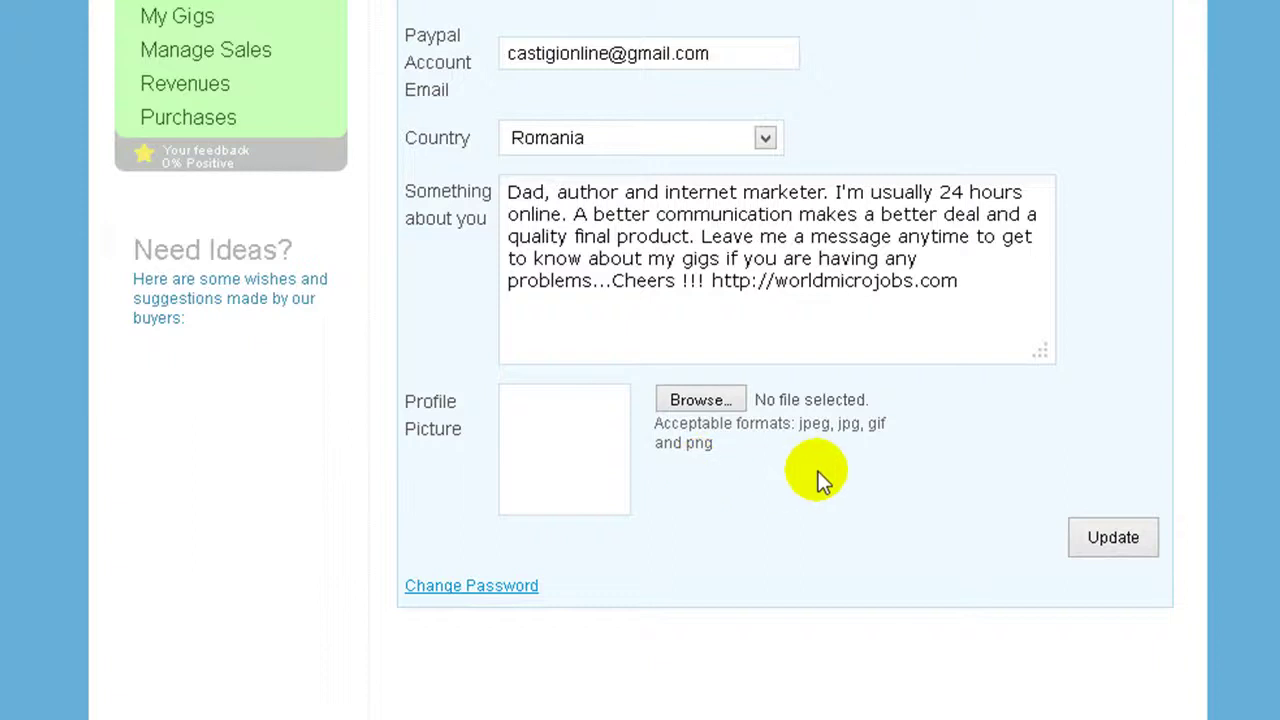
Open the file picker for the Profile Picture with the Browse… button.
{"action": "left_click", "coordinate": [704, 400]}
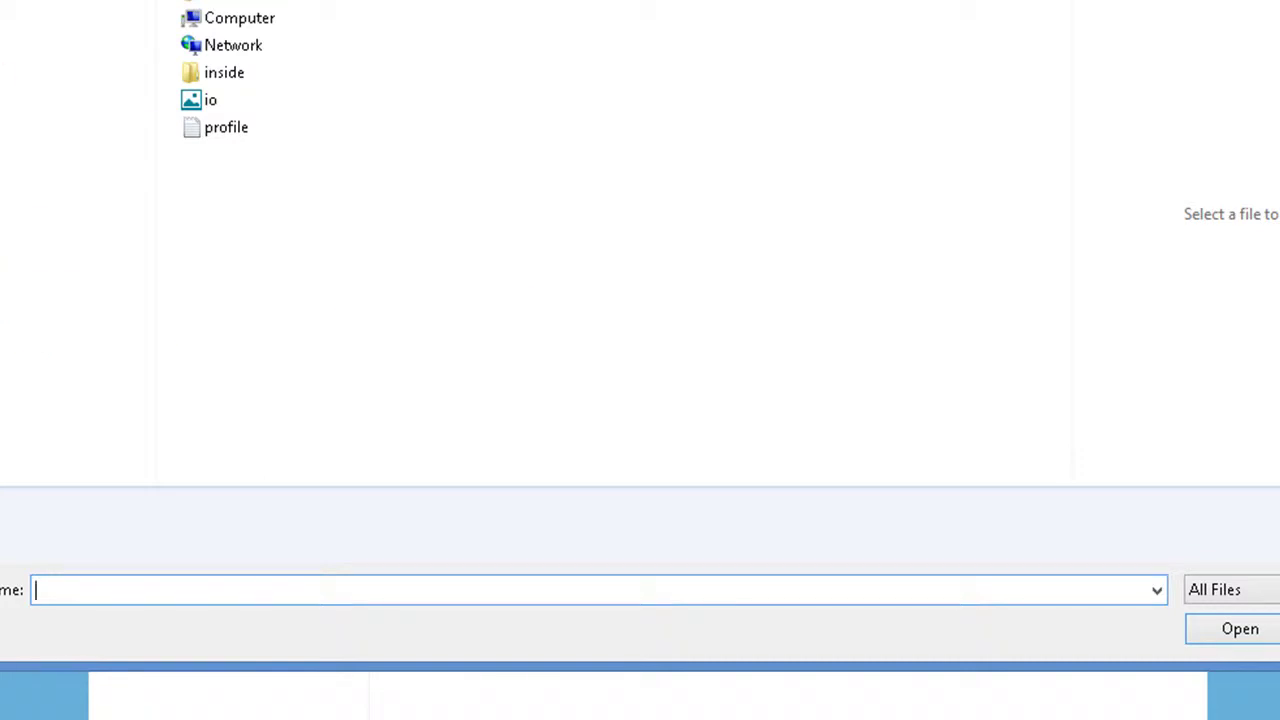
Pick the io photo from the Desktop folder as the profile picture.
{"action": "double_click", "coordinate": [266, 14]}
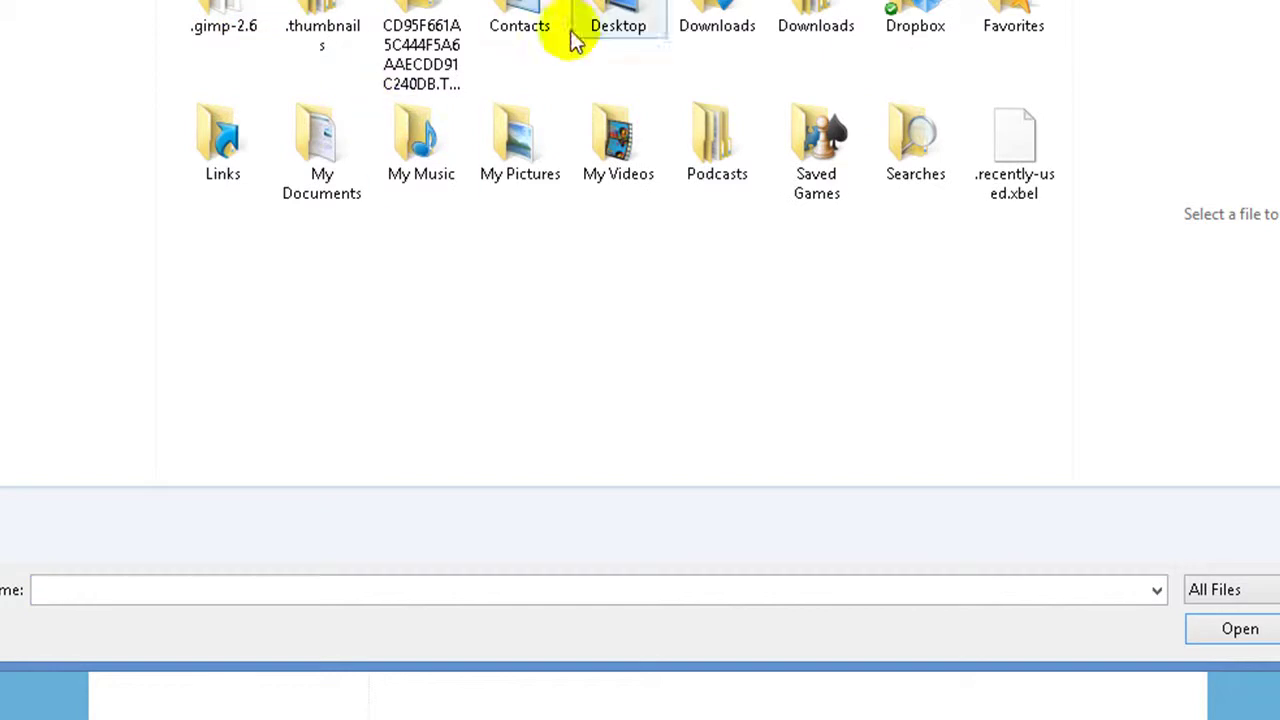
{"action": "double_click", "coordinate": [610, 16]}
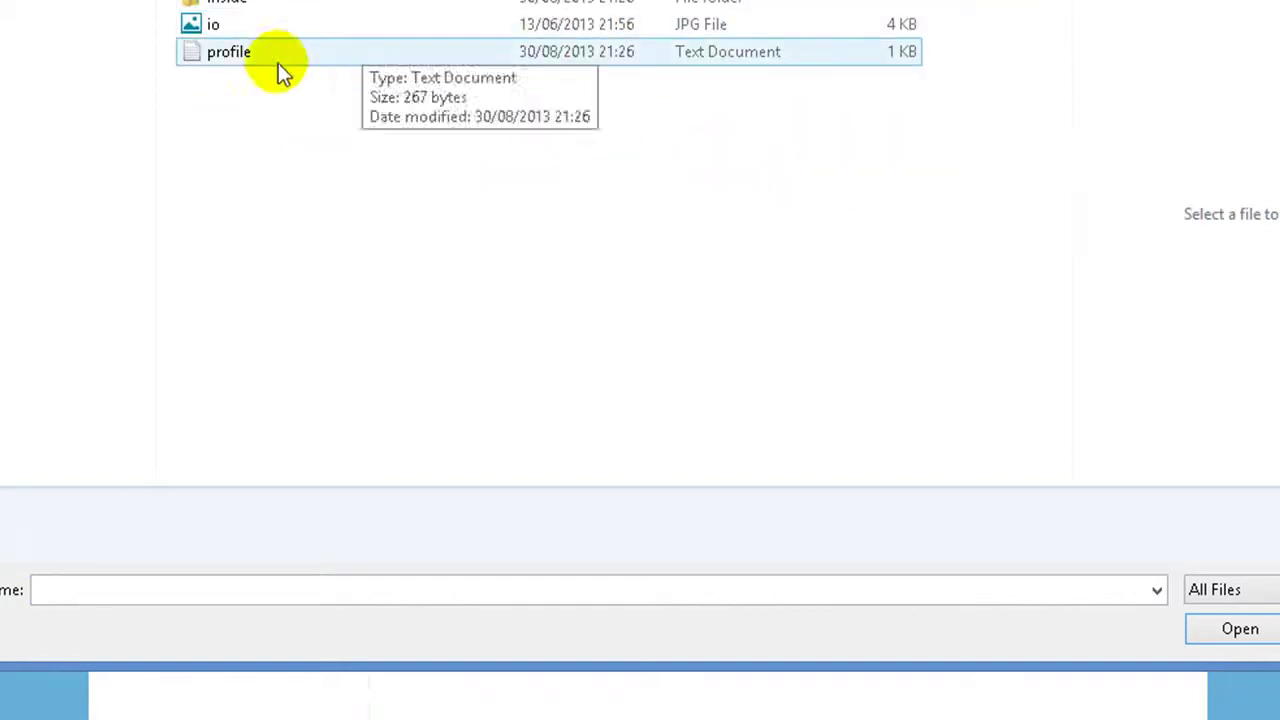
{"action": "left_click", "coordinate": [252, 28]}
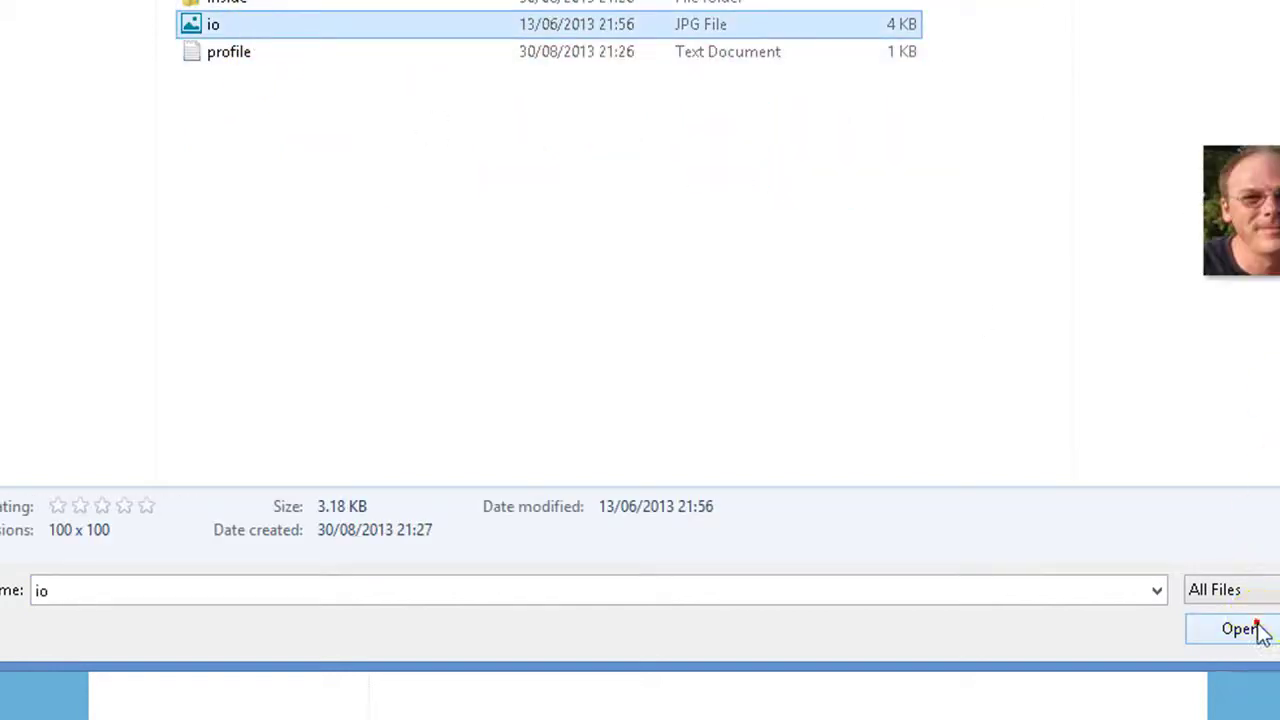
{"action": "left_click", "coordinate": [1259, 627]}
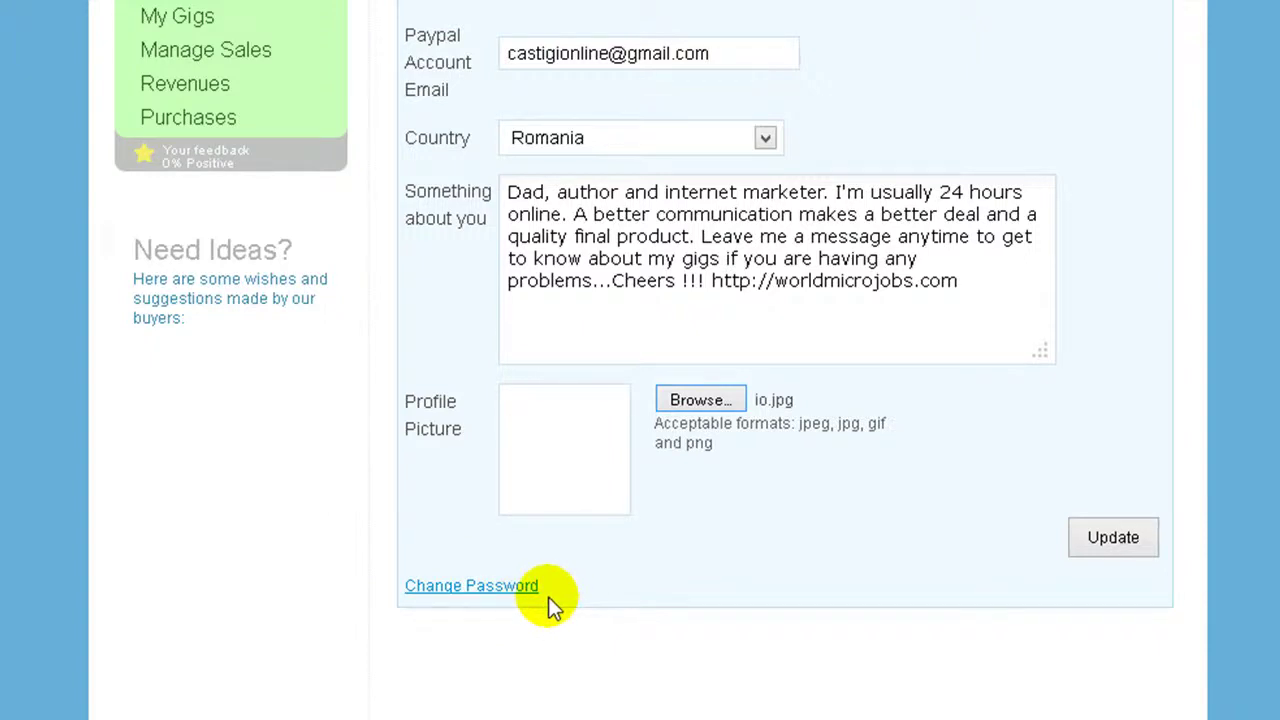
Update the profile with io.jpg attached, getting the 'Your settings have been saved' confirmation.
{"action": "left_click", "coordinate": [1109, 544]}
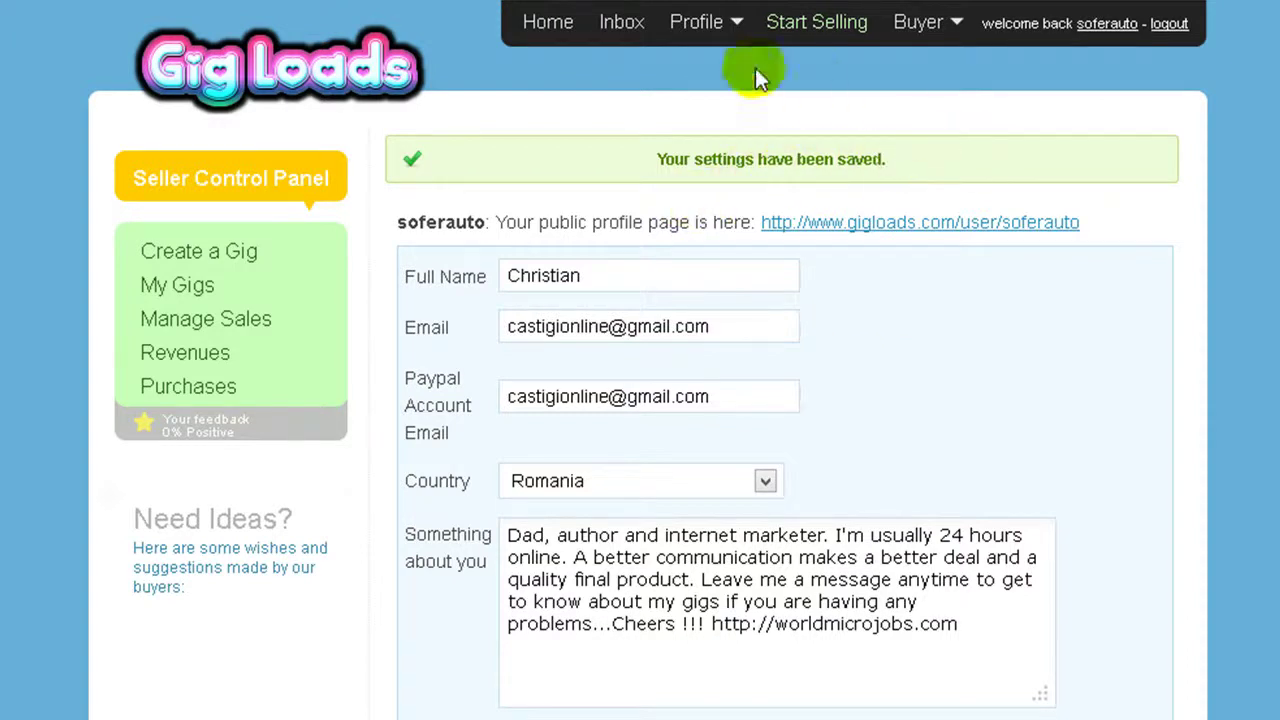
{"action": "mouse_move", "coordinate": [694, 22]}
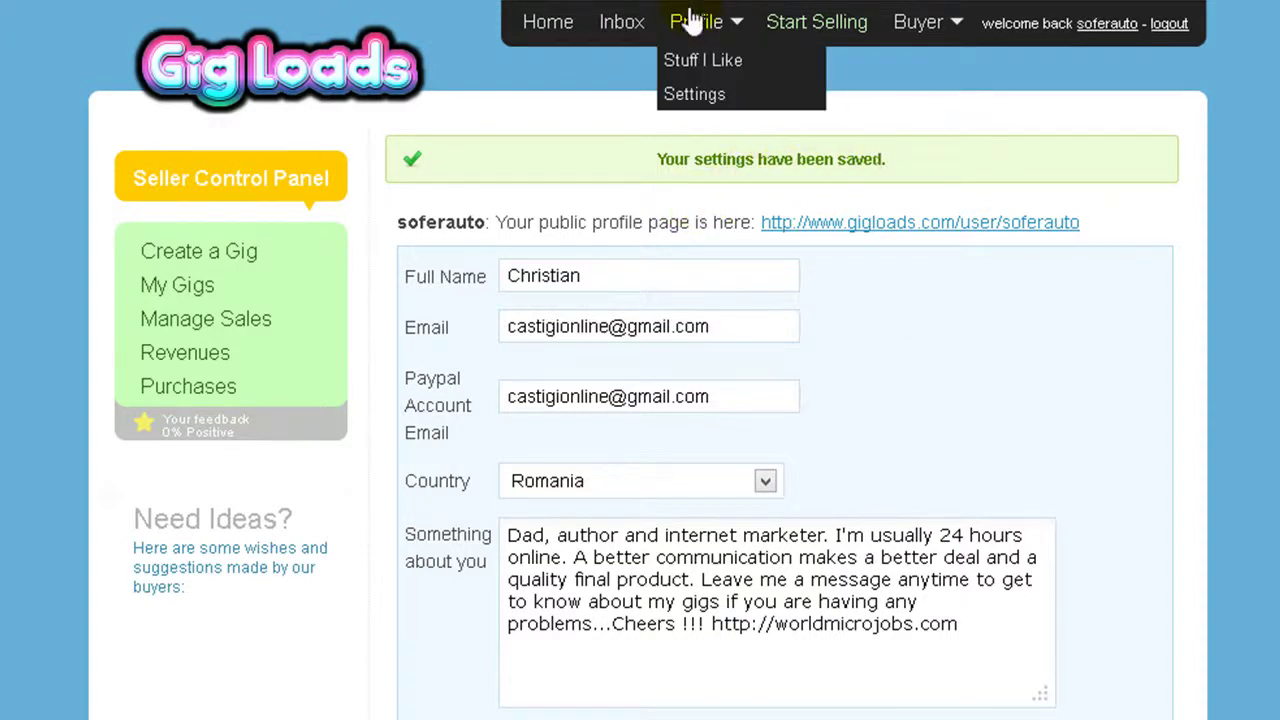
{"action": "left_click", "coordinate": [780, 95]}
{"action": "scroll", "coordinate": [640, 400], "scroll_direction": "down", "scroll_amount": 3}
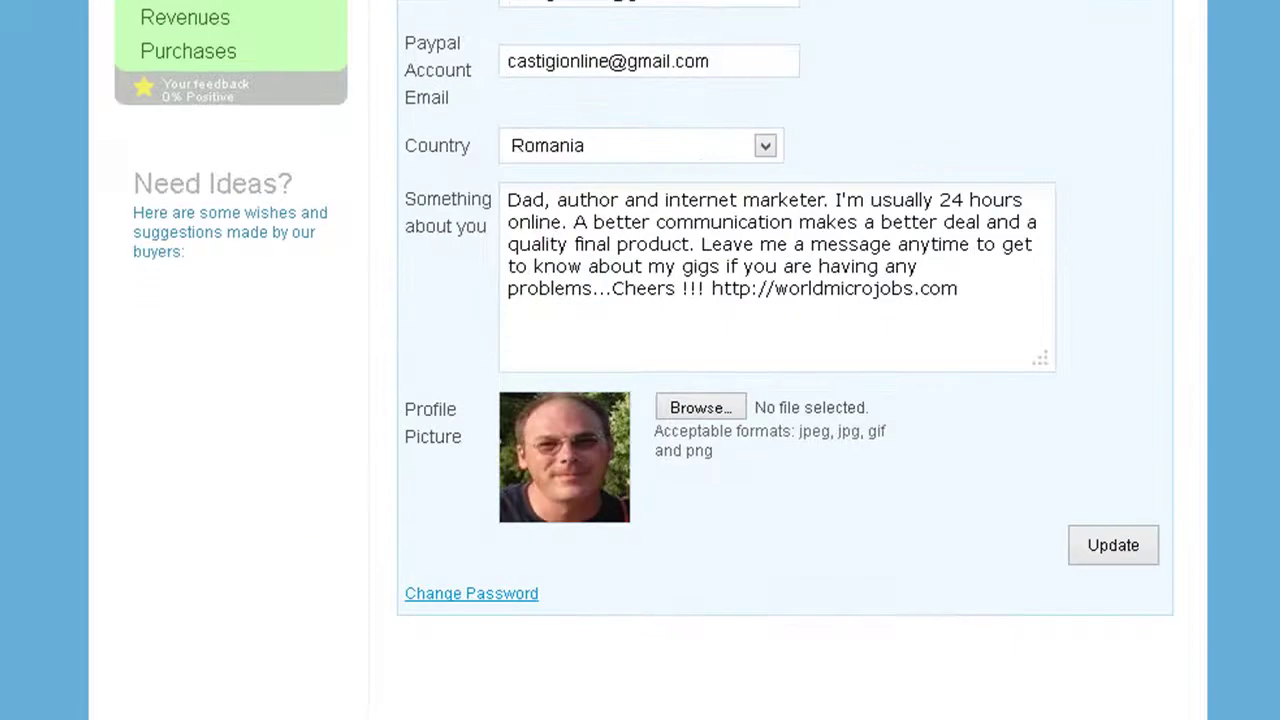
{"action": "scroll", "coordinate": [640, 400], "scroll_direction": "up", "scroll_amount": 1}
{"action": "scroll", "coordinate": [640, 400], "scroll_direction": "up", "scroll_amount": 3}
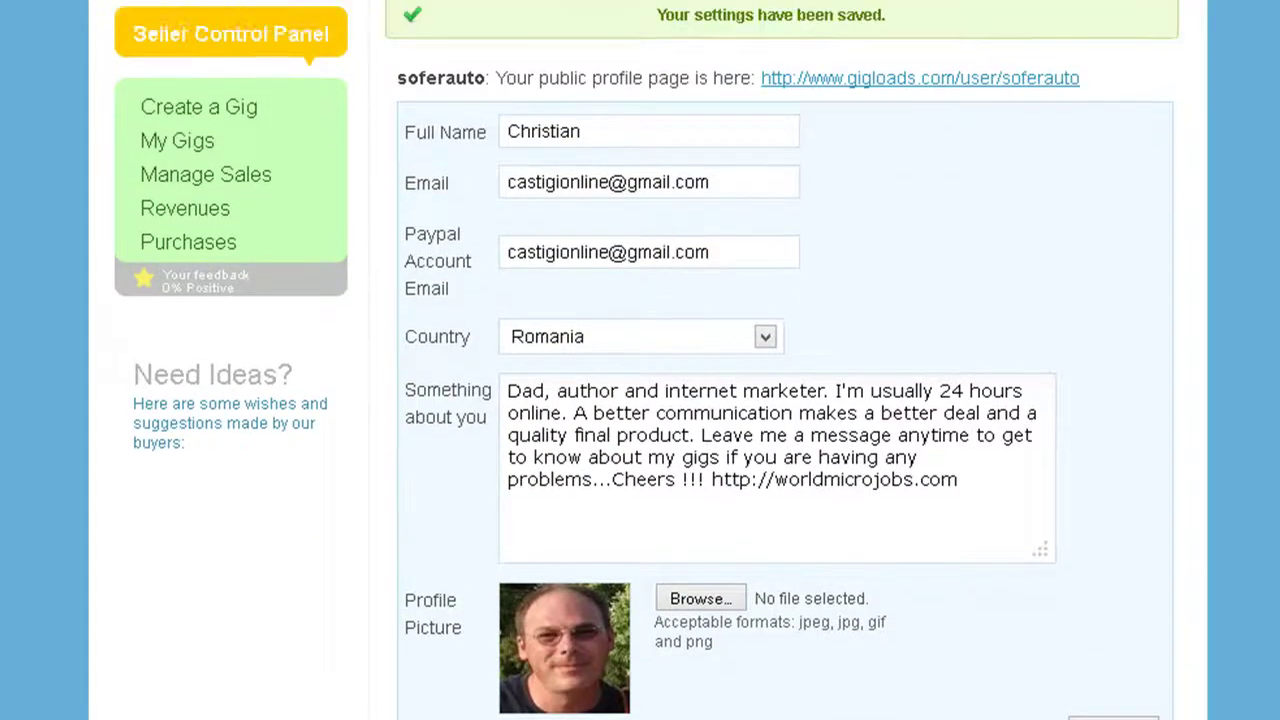
{"action": "scroll", "coordinate": [640, 400], "scroll_direction": "down", "scroll_amount": 4}
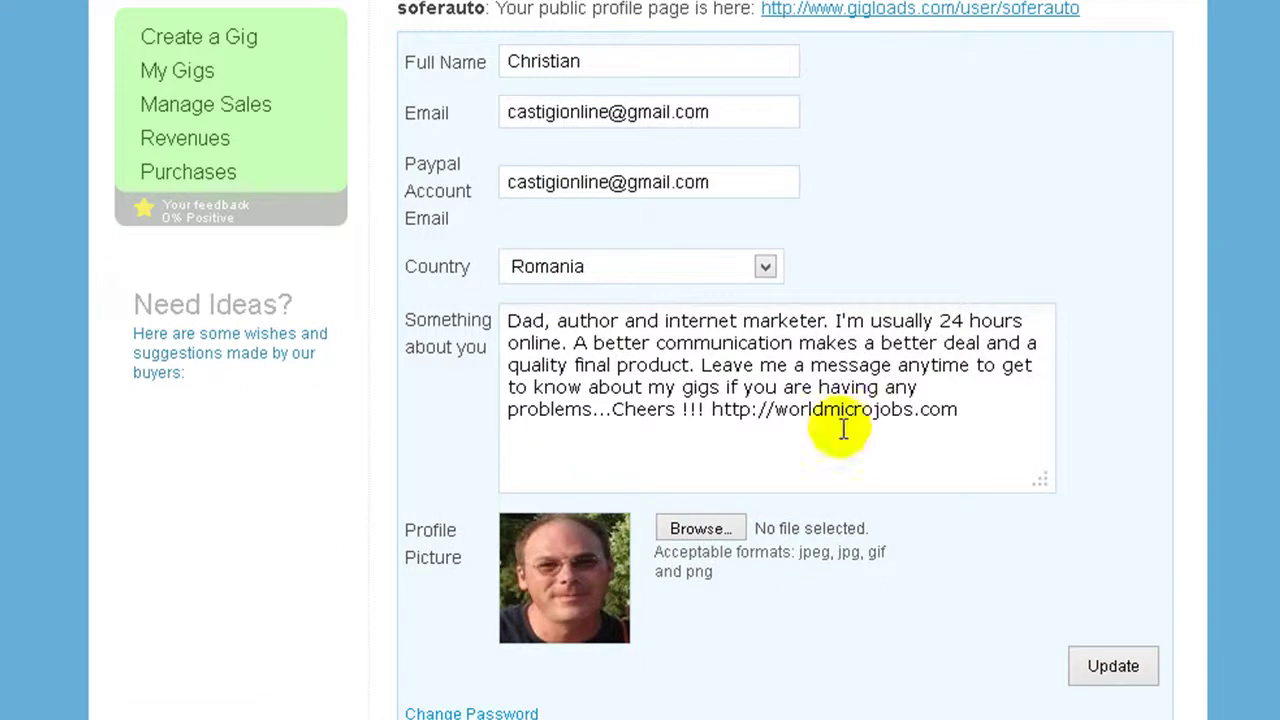
{"action": "left_click_drag", "start_coordinate": [1000, 406], "coordinate": [500, 322]}
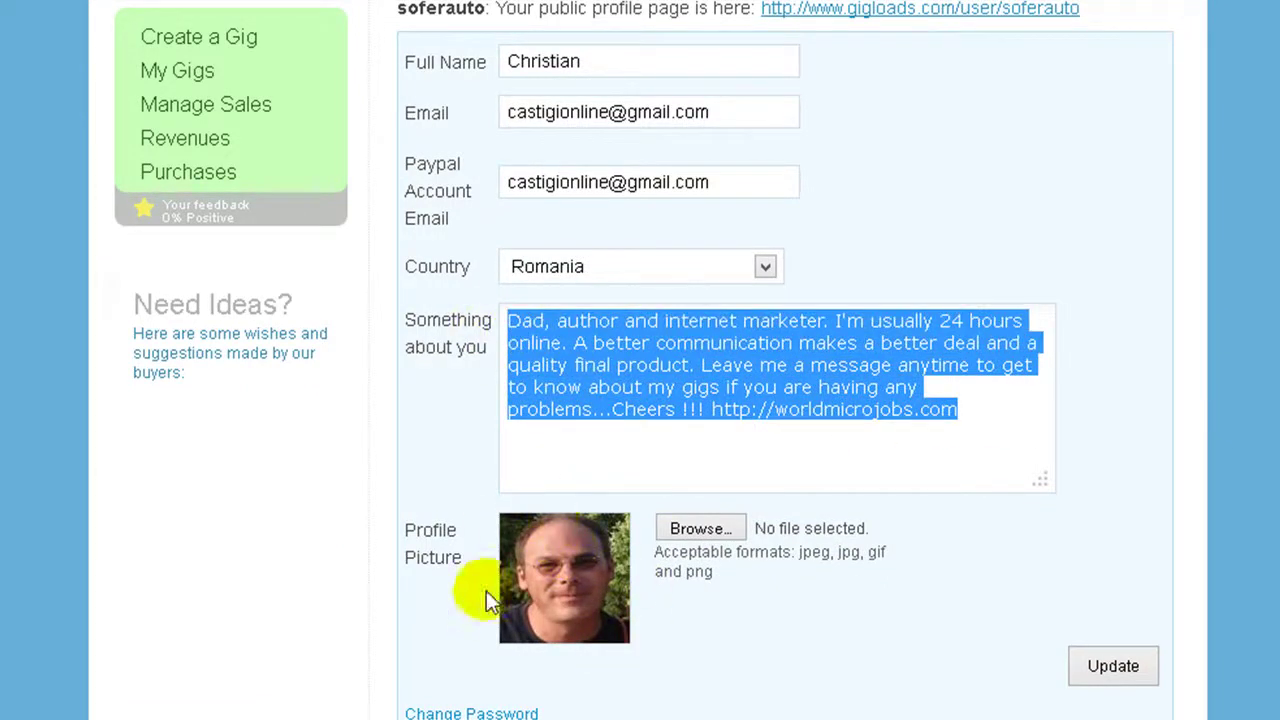
{"action": "scroll", "coordinate": [640, 360], "scroll_direction": "down", "scroll_amount": 1}
{"action": "scroll", "coordinate": [640, 360], "scroll_direction": "up", "scroll_amount": 5}
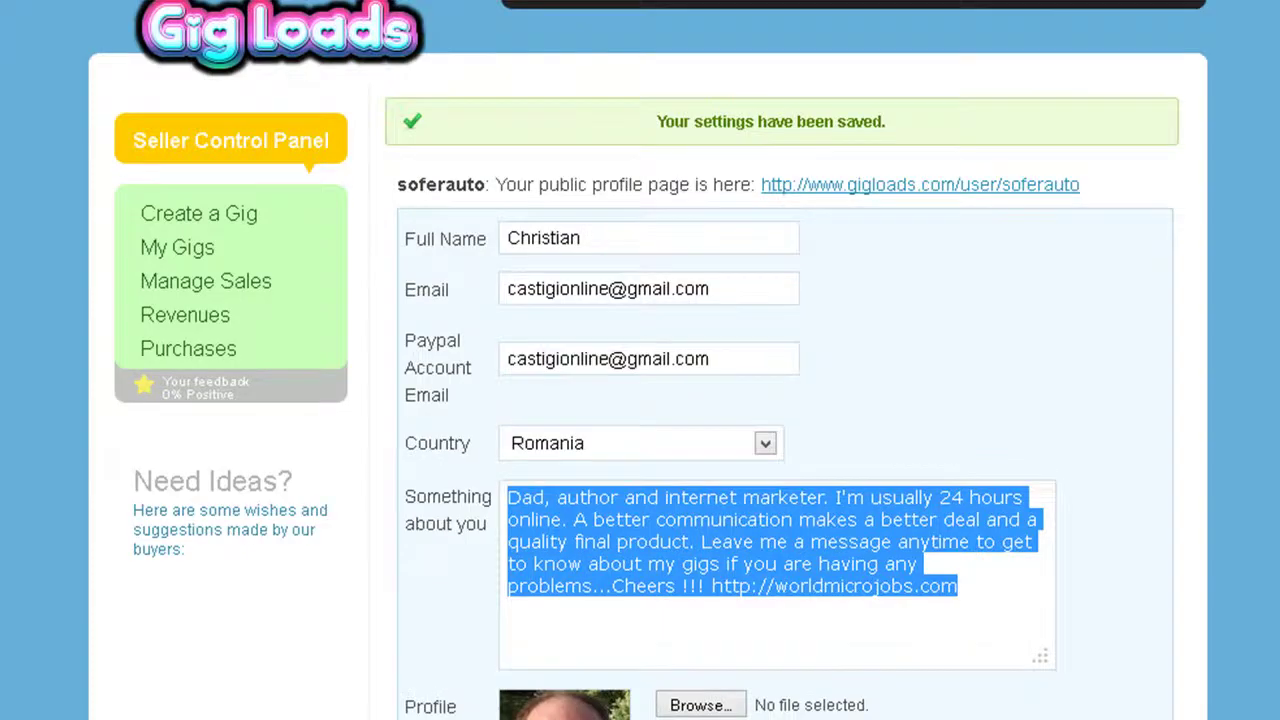
{"action": "left_click", "coordinate": [688, 48]}
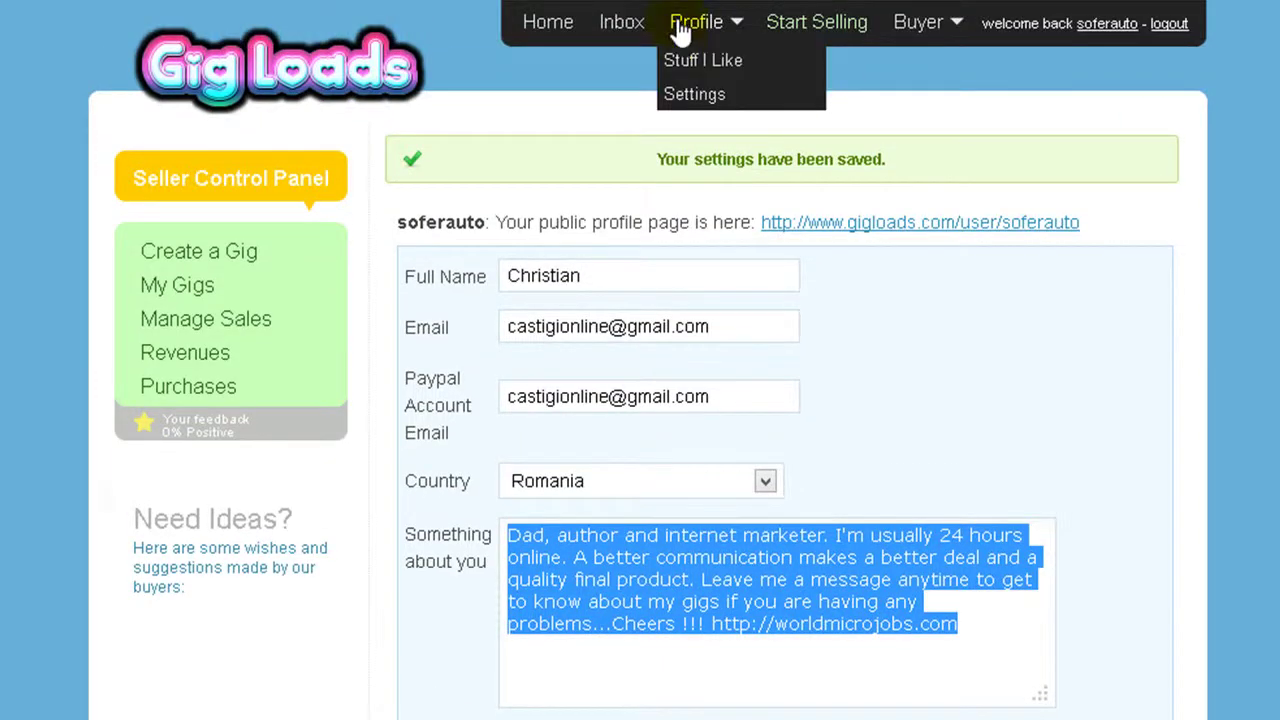
{"action": "left_click", "coordinate": [680, 104]}
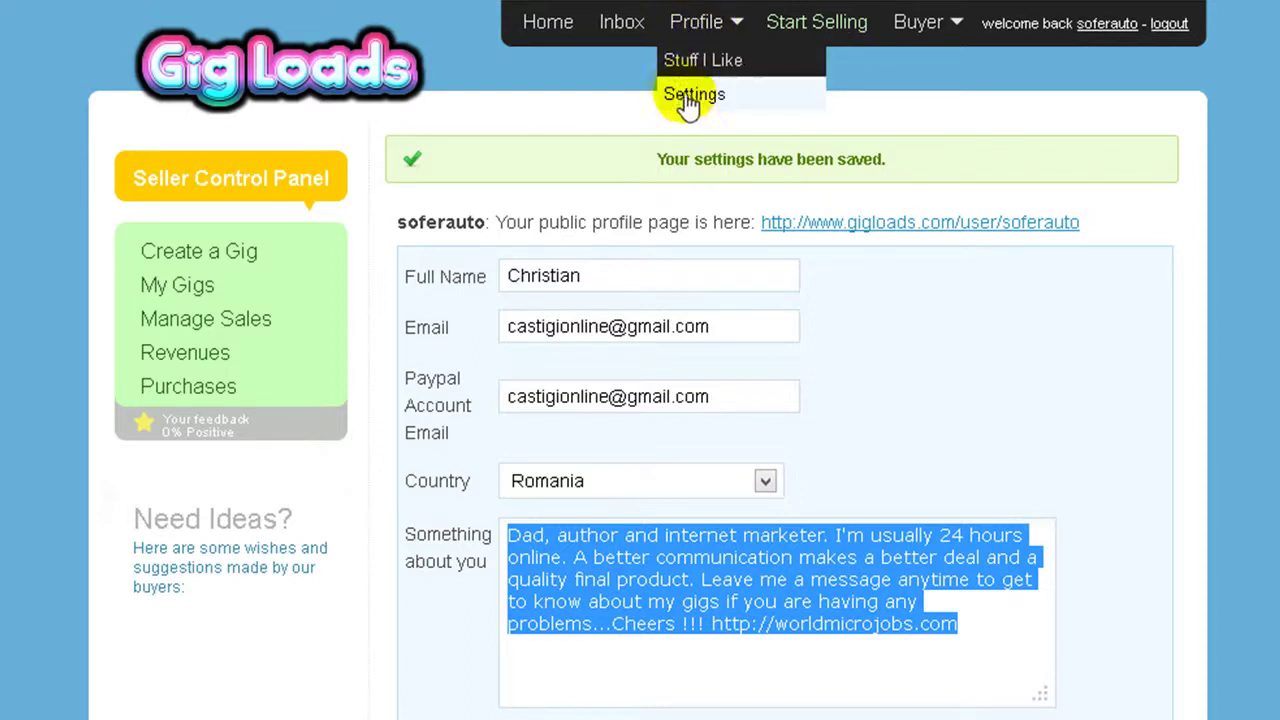